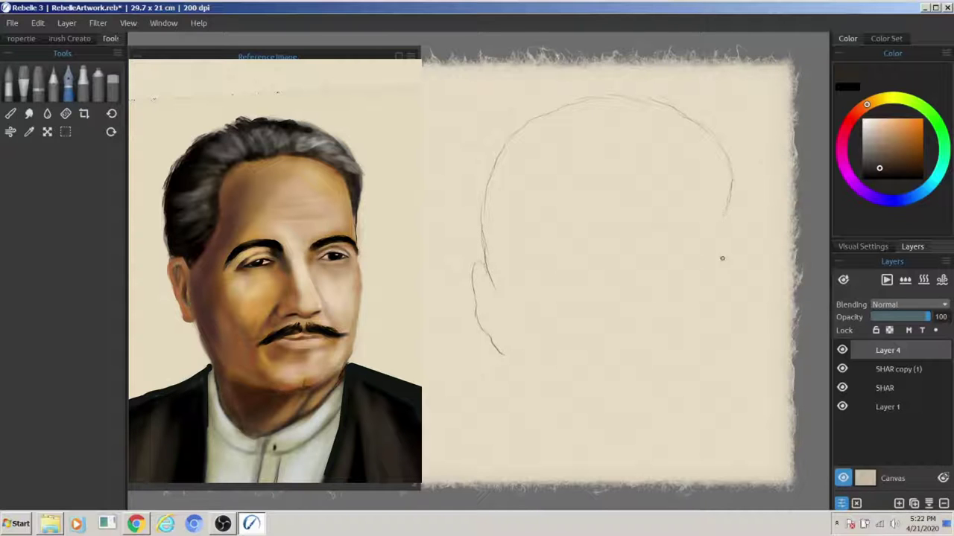
Step: Pencil in the right jaw line and both shoulder lines sloping out from the neck
drag(721, 223, 699, 407)
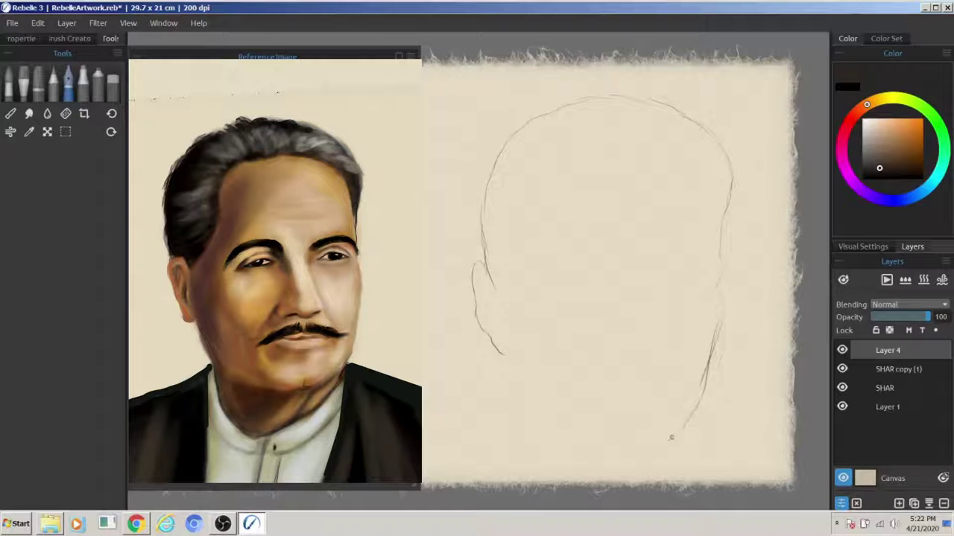
drag(513, 397, 425, 447)
drag(701, 402, 792, 444)
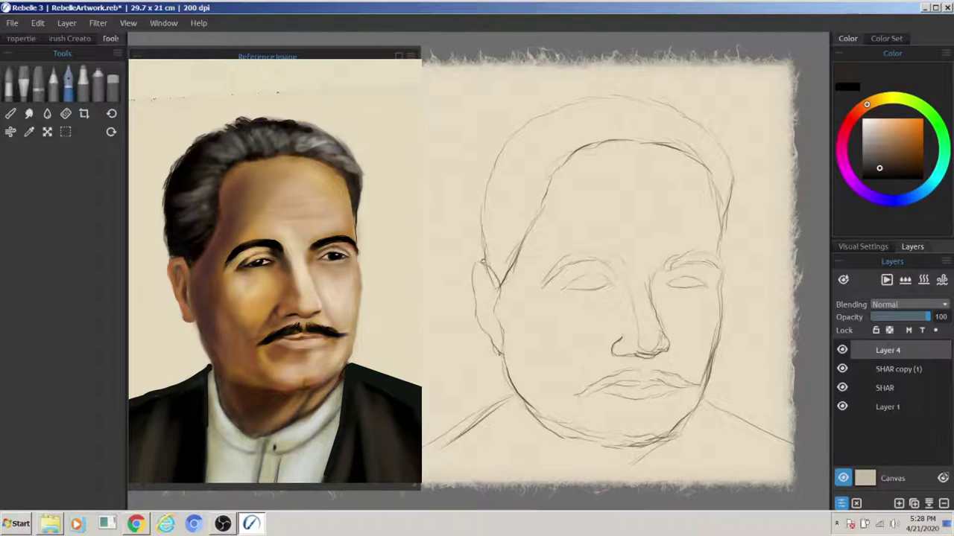
Step: Retrace the jaw, left ear, head outline, face contour and lower lip with bold dark strokes
drag(655, 446, 511, 376)
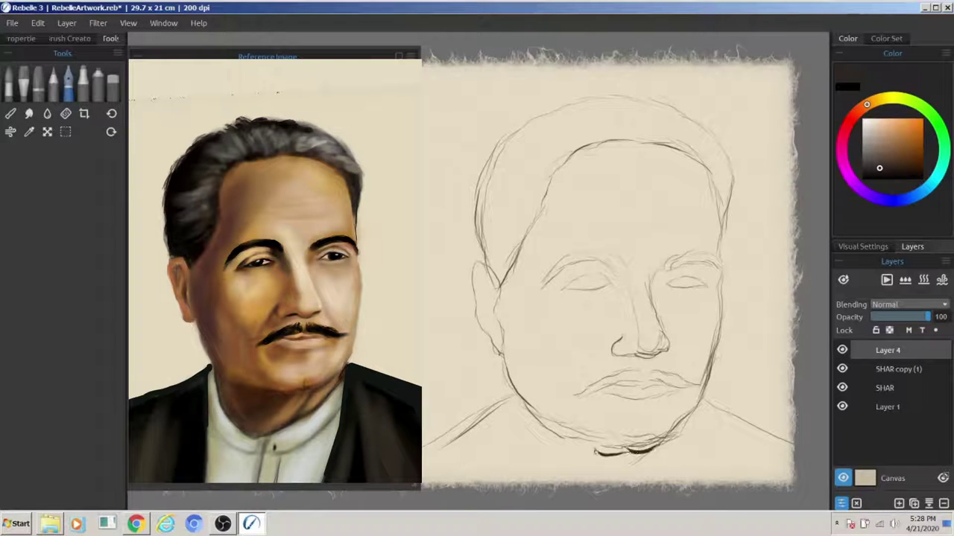
drag(499, 280, 476, 318)
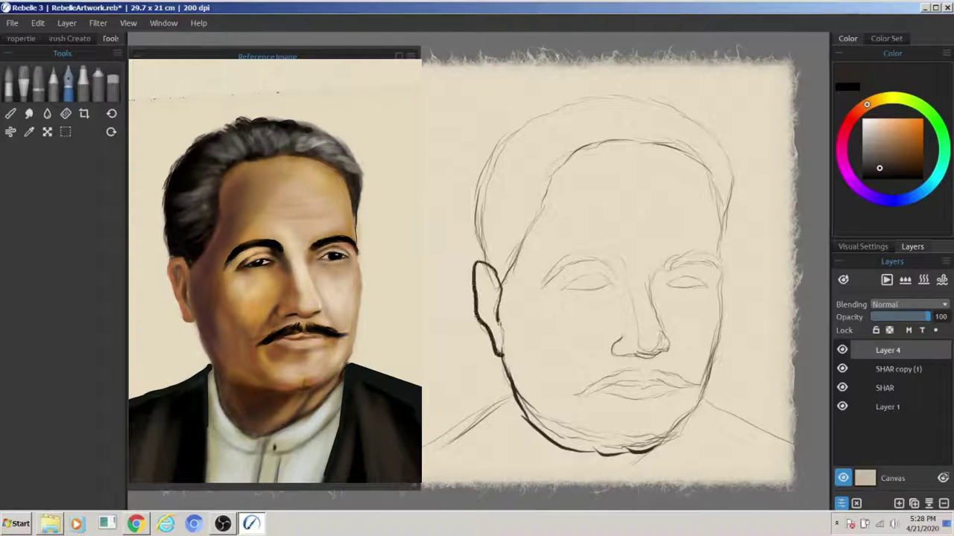
drag(734, 185, 692, 117)
drag(569, 97, 480, 176)
drag(547, 182, 502, 278)
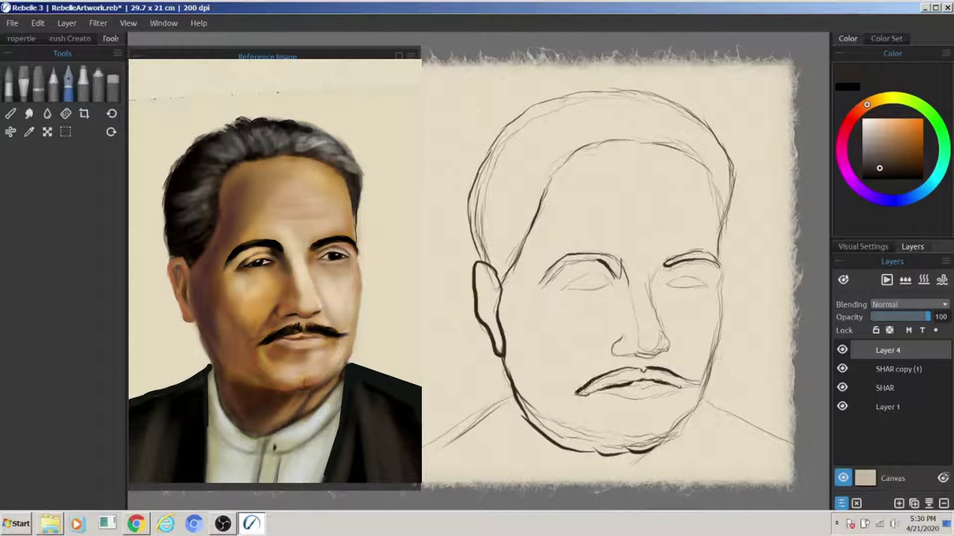
drag(605, 397, 664, 387)
click(898, 369)
Step: Airbrush a brown skin base over the face, cheeks, chin and forehead
click(83, 75)
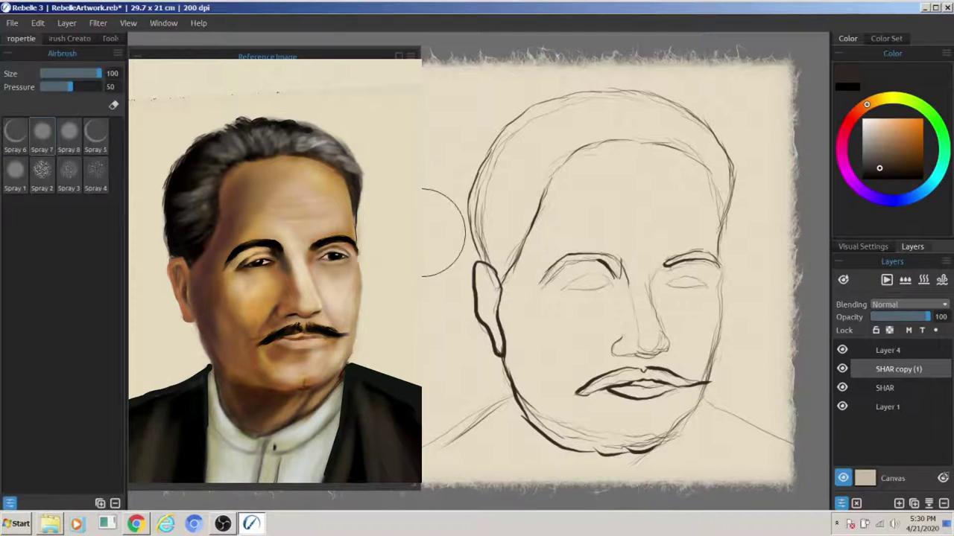
mouse_move(632, 206)
mouse_down()
mouse_move(581, 358)
mouse_move(567, 223)
mouse_move(630, 187)
mouse_move(533, 287)
mouse_move(525, 440)
mouse_up()
drag(492, 269, 496, 347)
drag(712, 272, 708, 362)
drag(693, 320, 618, 443)
mouse_move(708, 175)
mouse_down()
mouse_move(709, 291)
mouse_move(621, 298)
mouse_move(558, 230)
mouse_move(671, 149)
mouse_move(507, 335)
mouse_up()
drag(565, 469, 693, 407)
mouse_move(717, 350)
mouse_down()
mouse_move(706, 171)
mouse_move(521, 238)
mouse_up()
drag(641, 313, 641, 428)
Step: On a new layer, paint the hairline and hair in black with a smaller brush
key(ctrl+shift+n)
alt+click(426, 241)
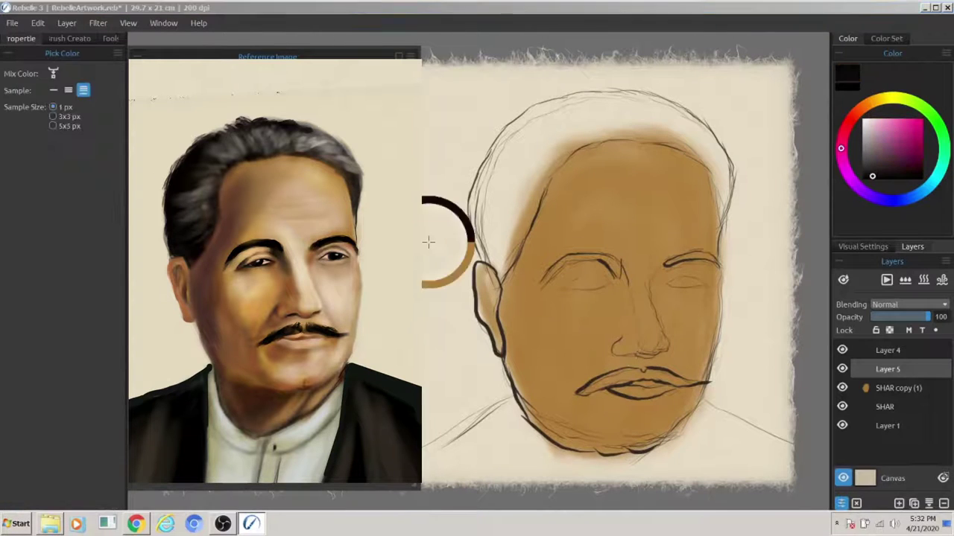
mouse_move(720, 227)
mouse_down()
mouse_move(707, 131)
mouse_move(592, 138)
mouse_move(537, 186)
mouse_move(520, 253)
mouse_move(484, 246)
mouse_move(492, 149)
mouse_move(544, 116)
mouse_move(502, 253)
mouse_move(521, 221)
mouse_move(693, 119)
mouse_move(643, 127)
mouse_move(589, 197)
mouse_move(719, 149)
mouse_move(701, 119)
mouse_up()
key(bracketleft)
key(bracketleft)
mouse_move(700, 111)
mouse_down()
mouse_move(560, 121)
mouse_move(701, 97)
mouse_up()
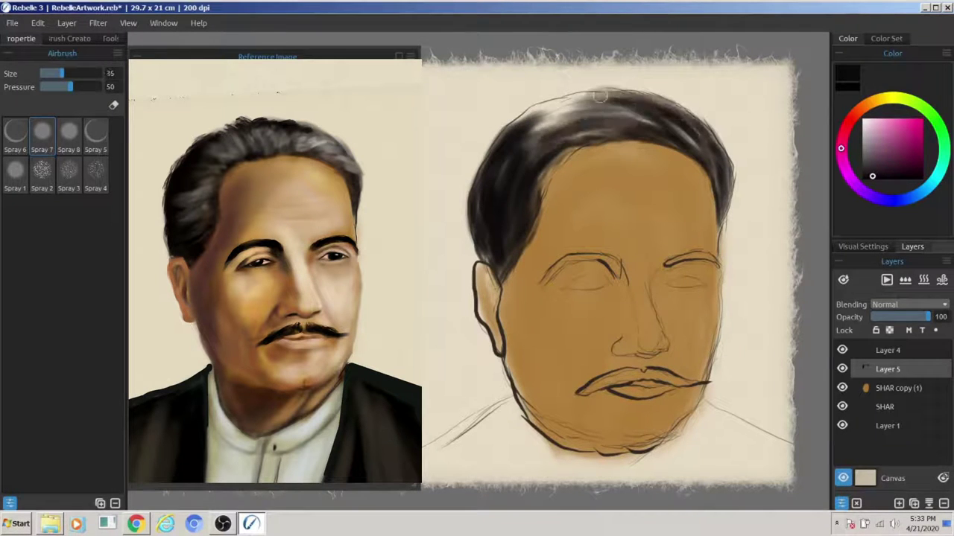
drag(611, 97, 533, 194)
Step: Paint both eyebrows and both halves of the mustache black
drag(663, 265, 719, 258)
mouse_move(620, 277)
mouse_down()
mouse_move(574, 257)
mouse_move(541, 284)
mouse_move(620, 277)
mouse_up()
mouse_move(696, 381)
mouse_down()
mouse_move(642, 372)
mouse_move(580, 390)
mouse_up()
drag(580, 391, 627, 380)
key(ctrl+shift+n)
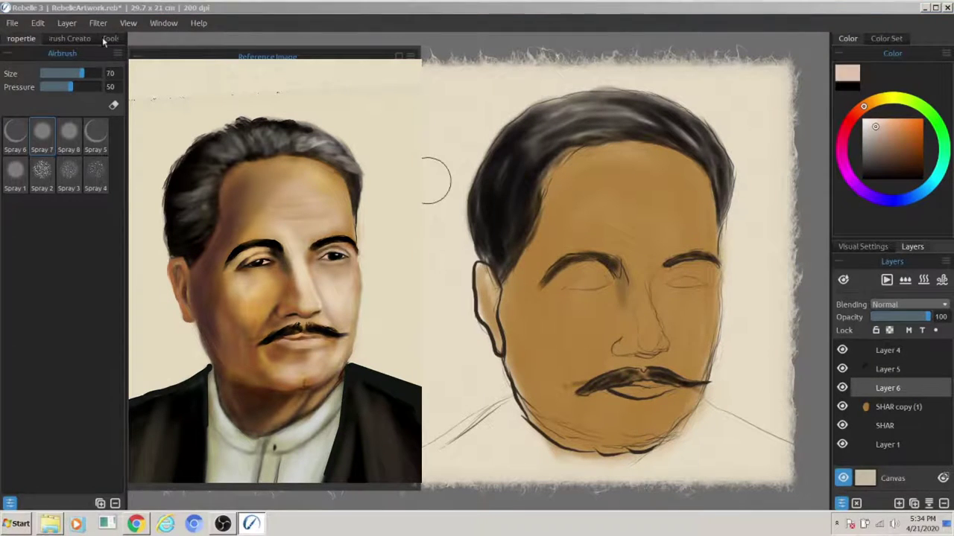
Step: Airbrush light highlights on the forehead, eyes, nose, cheeks and chin
key(a)
key(r)
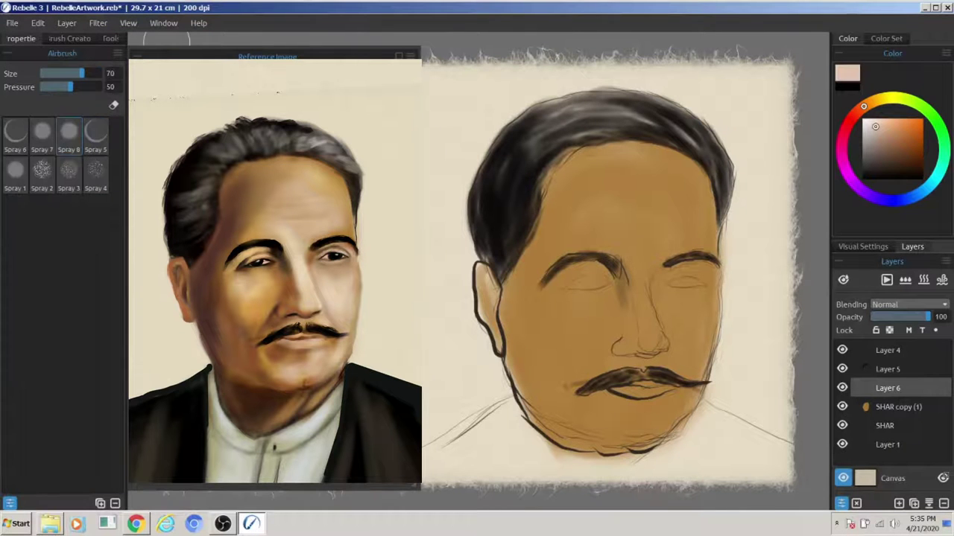
key([)
mouse_move(687, 219)
mouse_down()
mouse_move(588, 186)
mouse_move(670, 223)
mouse_up()
key(bracketright)
mouse_move(697, 265)
mouse_down()
mouse_move(707, 302)
mouse_move(645, 313)
mouse_move(652, 350)
mouse_up()
drag(648, 313, 689, 275)
key(bracketright)
key(bracketright)
key(bracketright)
key(bracketleft)
key(bracketleft)
key(bracketleft)
mouse_move(588, 280)
mouse_down()
mouse_move(551, 313)
mouse_move(618, 342)
mouse_up()
mouse_move(698, 363)
mouse_down()
mouse_move(670, 417)
mouse_move(641, 440)
mouse_move(671, 417)
mouse_up()
drag(611, 440, 655, 447)
Step: Shade both eye sockets with an eyedropped dark grey-brown
key(i)
click(506, 224)
mouse_move(622, 287)
mouse_down()
mouse_move(558, 276)
mouse_move(596, 283)
mouse_up()
mouse_move(655, 287)
mouse_down()
mouse_move(682, 283)
mouse_move(618, 328)
mouse_move(588, 375)
mouse_move(517, 315)
mouse_move(569, 420)
mouse_up()
Step: Add warm reddish-brown shading to the left temple, cheek, chin and lips
key(bracketleft)
key(bracketleft)
key(bracketleft)
key(i)
click(617, 315)
key(bracketright)
key(bracketright)
key(bracketright)
mouse_move(522, 320)
mouse_down()
mouse_move(554, 213)
mouse_move(555, 246)
mouse_up()
drag(659, 276, 685, 295)
drag(588, 320, 596, 387)
drag(648, 350, 634, 391)
Step: Blend a duller brown into the left cheek and jaw, plus light shading on the nose
key(bracketleft)
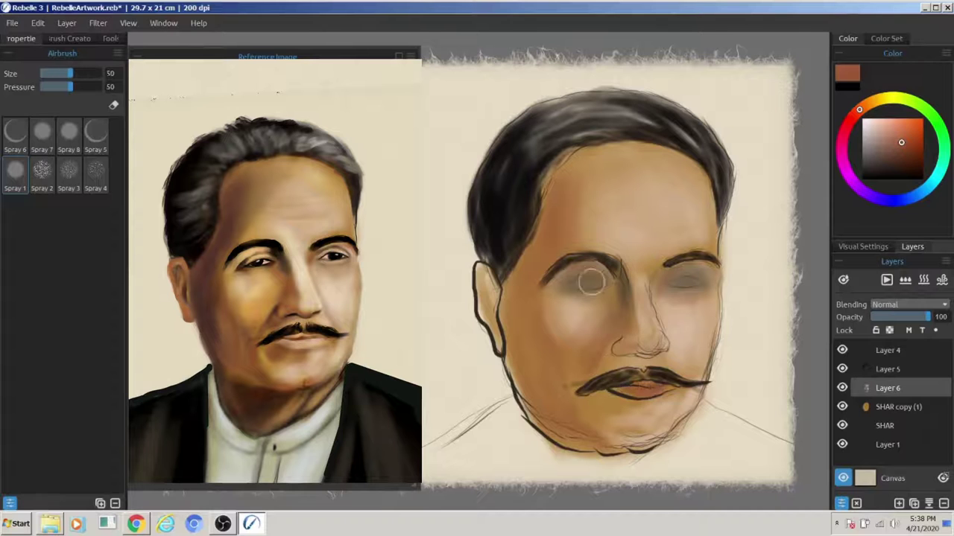
key(i)
click(537, 321)
mouse_move(541, 341)
mouse_down()
mouse_move(564, 409)
mouse_move(551, 224)
mouse_up()
key(bracketleft)
key(bracketleft)
key(bracketleft)
drag(637, 328, 625, 359)
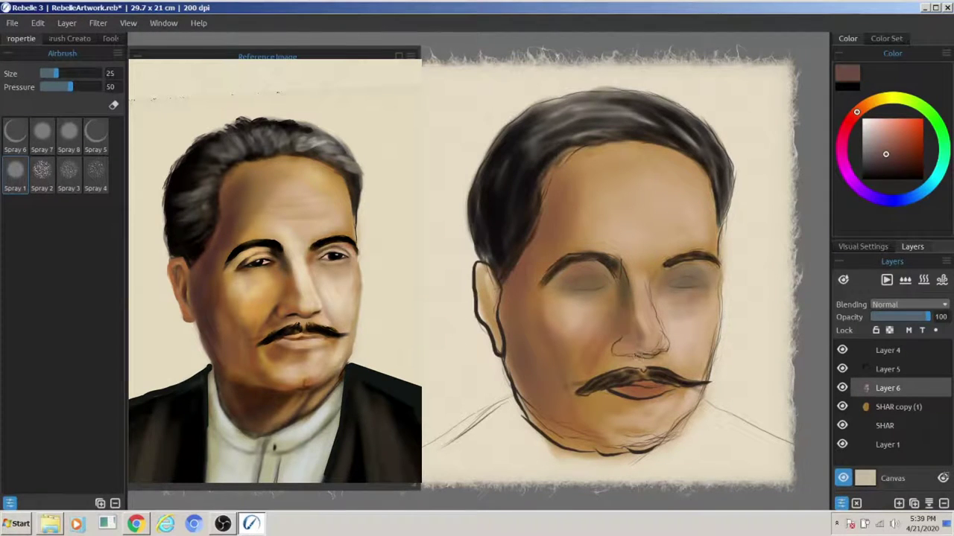
key(bracketleft)
click(842, 350)
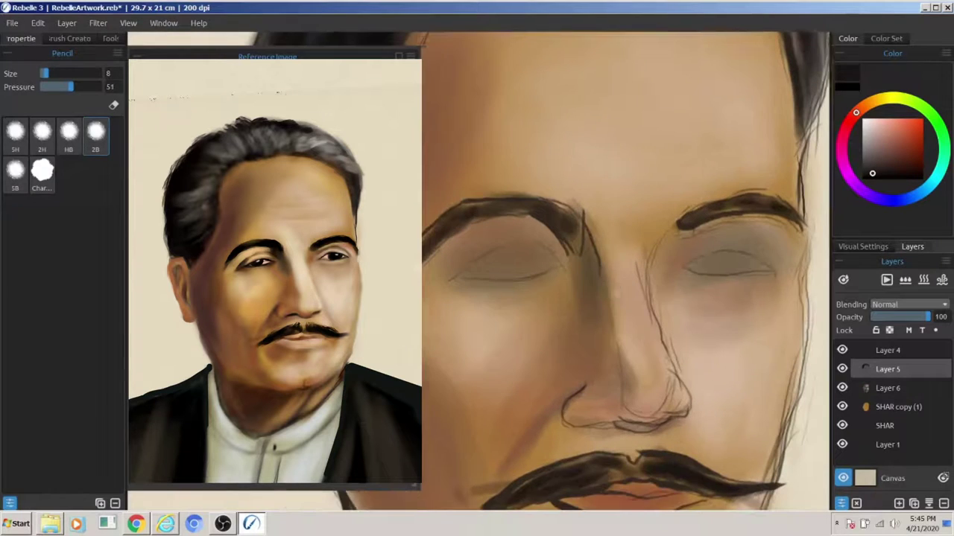
Step: With the Ink Pen on Layer 4, paint light cream along the right cheek edge
click(54, 75)
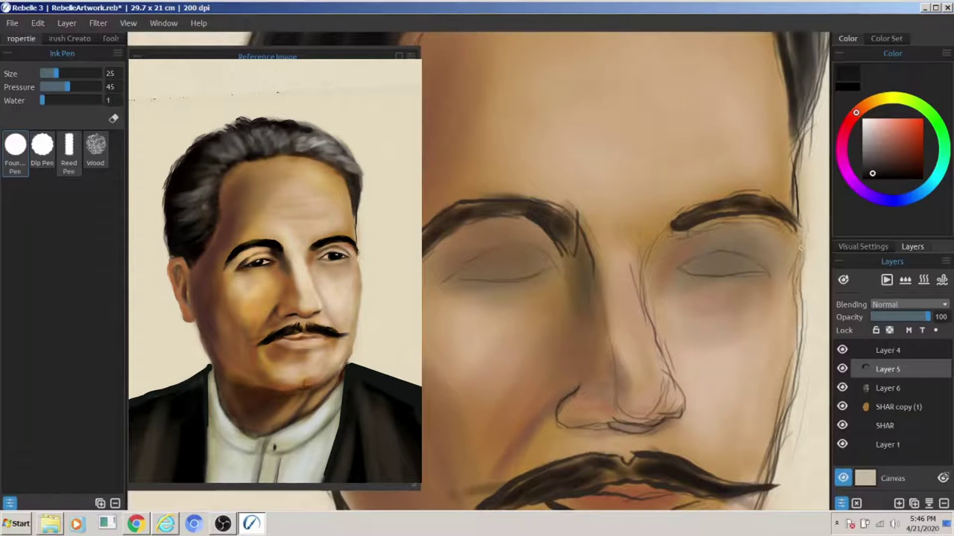
alt+click(801, 248)
key(bracketright)
key(bracketright)
key(bracketright)
key(alt+bracketright)
drag(805, 258, 800, 396)
key(bracketright)
key(bracketright)
key(bracketright)
drag(809, 139, 802, 318)
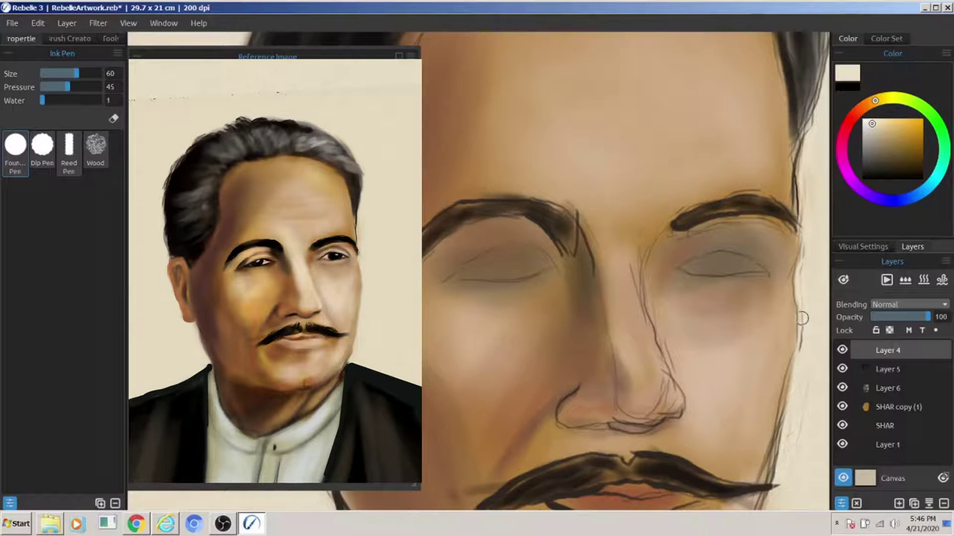
Step: Return to Layer 5 with black and a smaller brush for the eyebrows
alt+click(778, 269)
key(bracketleft)
key(bracketleft)
key(bracketleft)
key(alt+bracketleft)
key(bracketleft)
key(bracketleft)
key(bracketleft)
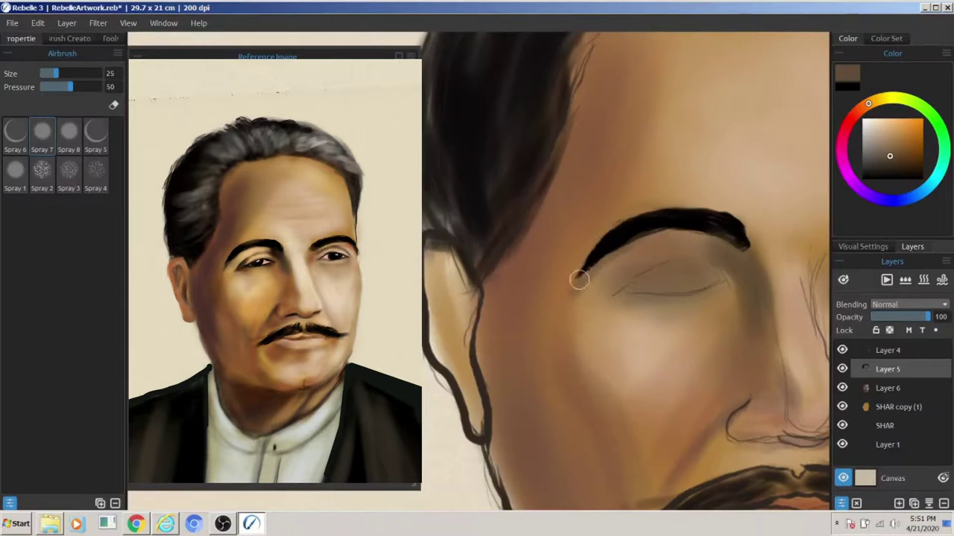
Step: On a new layer, paint dark irises into the left and right eyes
click(899, 506)
key(bracketleft)
key(bracketleft)
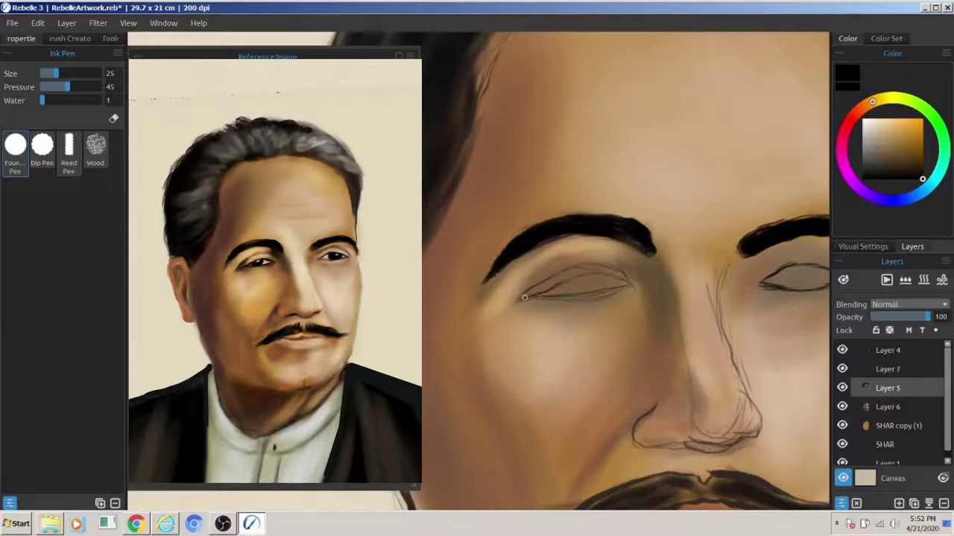
key(bracketright)
key(bracketright)
key(bracketright)
drag(598, 282, 590, 284)
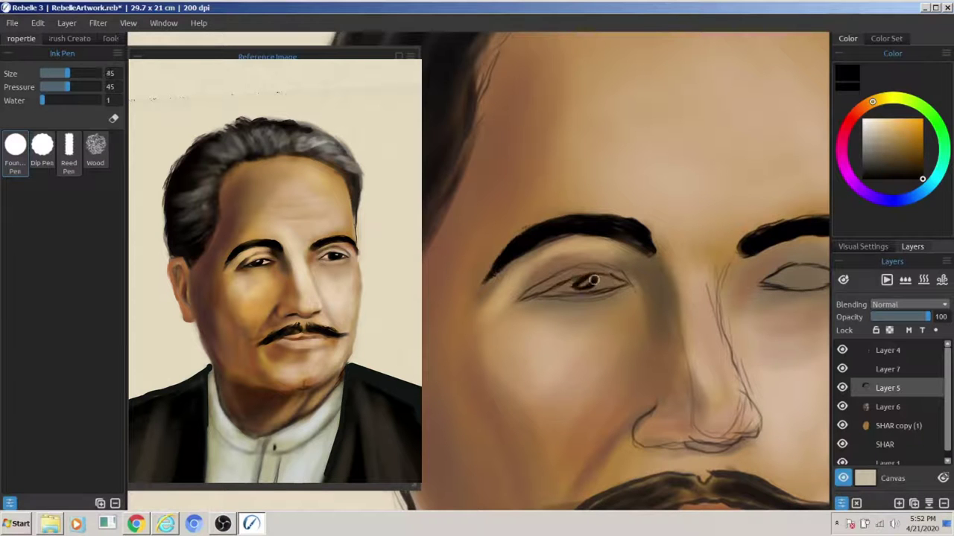
key(bracketleft)
key(bracketleft)
key(bracketleft)
key(bracketleft)
key(bracketright)
key(bracketright)
key(bracketright)
drag(733, 275, 750, 291)
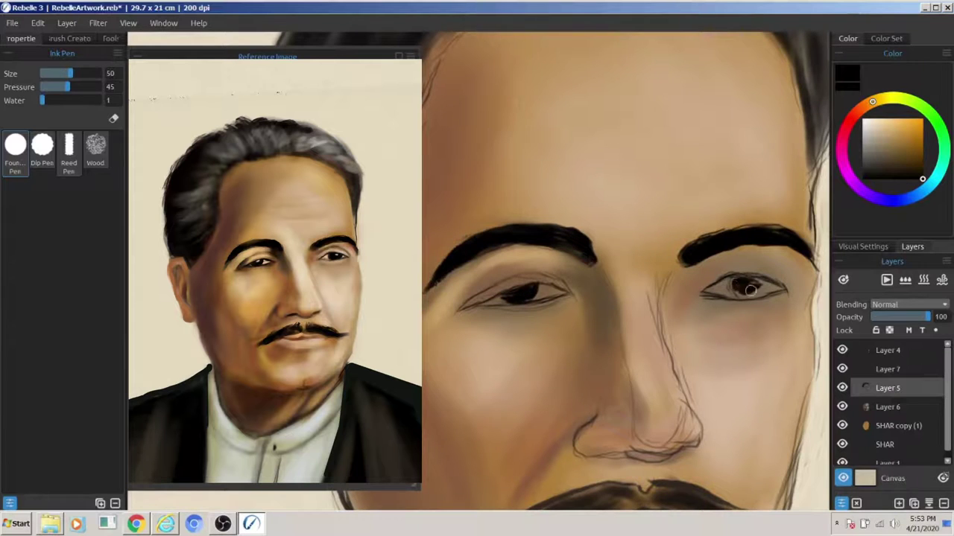
Step: On another new layer, paint a sampled skin tone into the right eye
key(ctrl+shift+n)
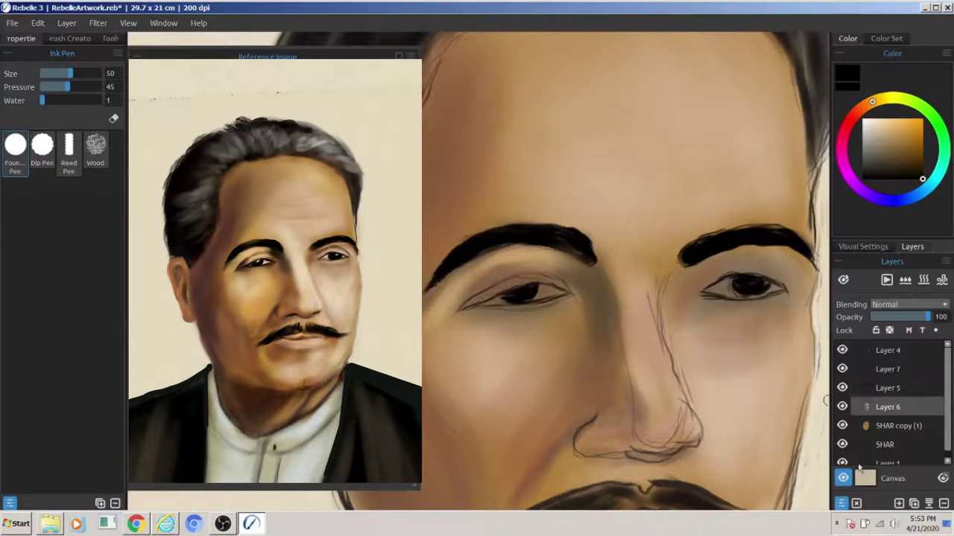
alt+click(445, 274)
drag(704, 286, 745, 287)
Step: Paint the left eye white, darken the beard and chin, and soften the cheek
drag(629, 289, 580, 300)
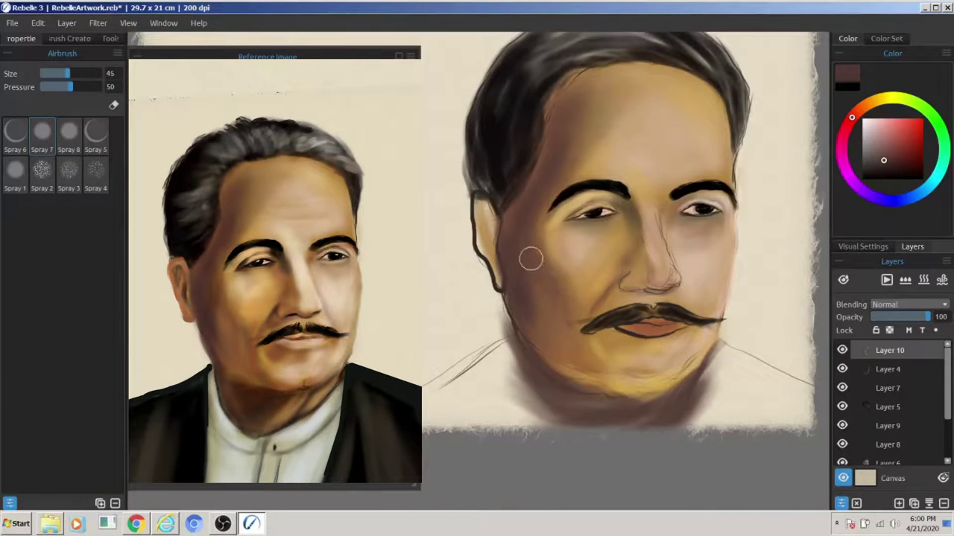
drag(596, 384, 671, 380)
mouse_move(618, 365)
mouse_down()
mouse_move(685, 365)
mouse_move(641, 351)
mouse_up()
alt+click(427, 293)
drag(542, 277, 567, 320)
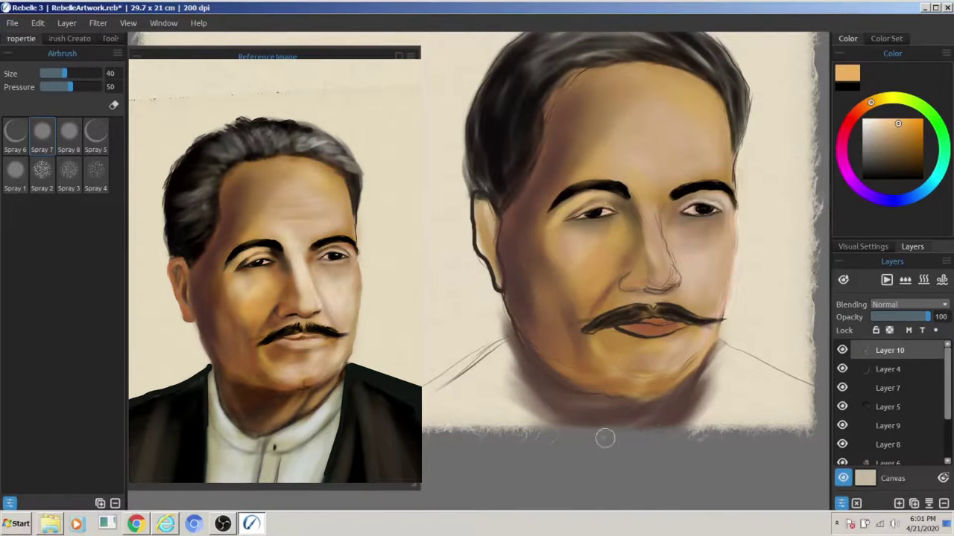
Step: Trace the nostril line and paint soft dark reddish-brown shading under the nose
scroll(667, 290, up, 3)
alt+click(681, 432)
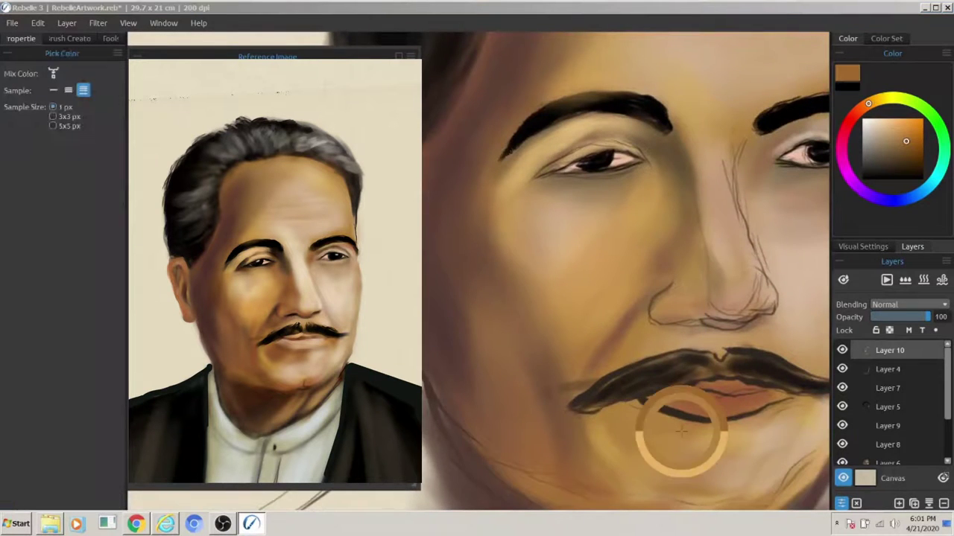
alt+click(745, 320)
drag(772, 316, 668, 320)
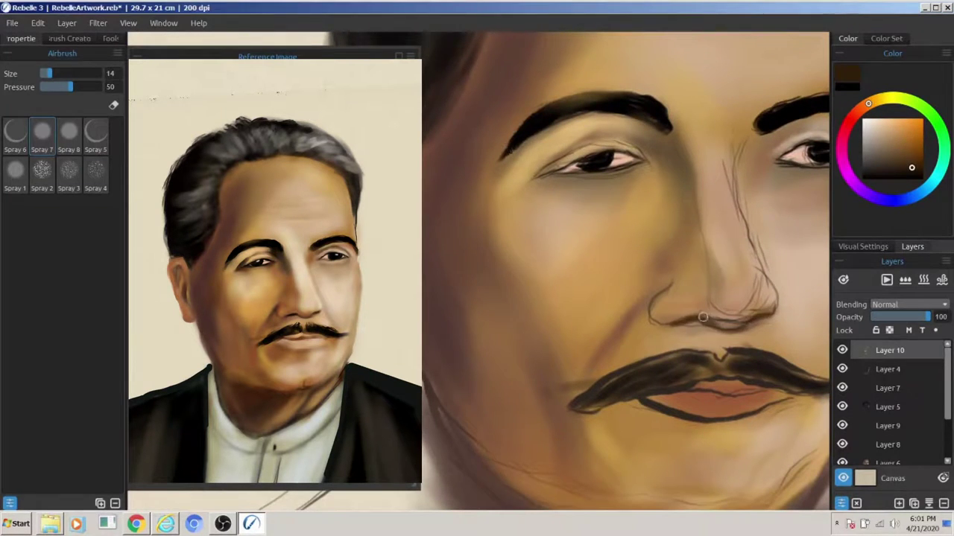
alt+click(487, 288)
key(bracketright)
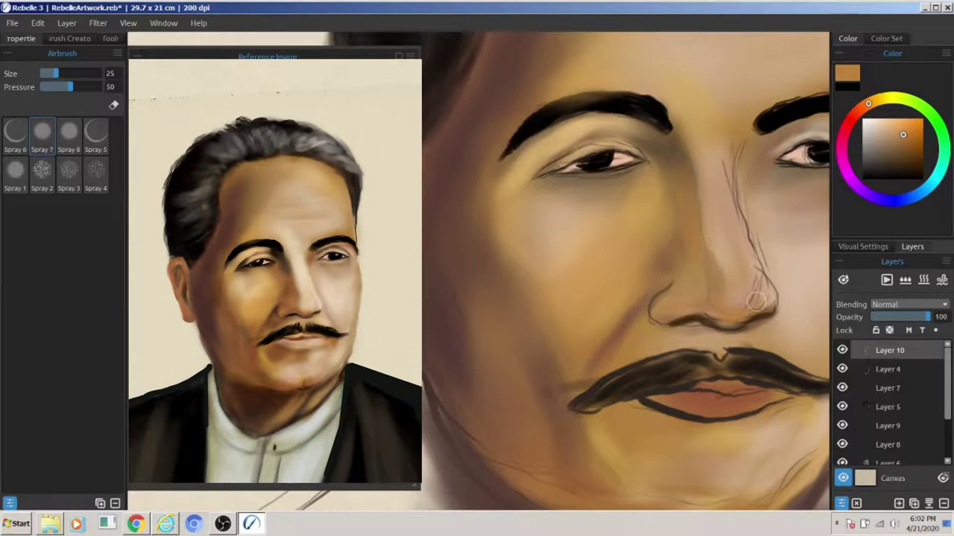
alt+click(443, 276)
key(bracketright)
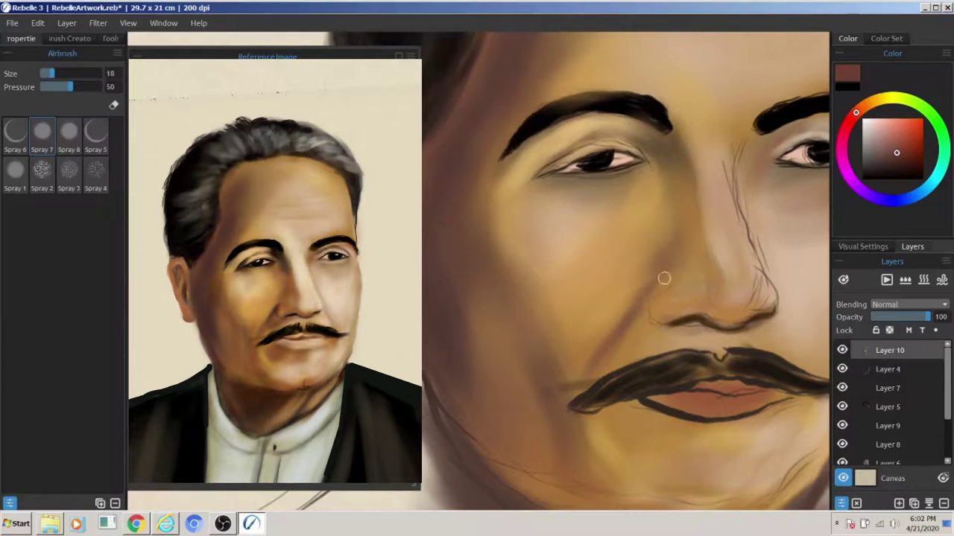
drag(640, 319, 630, 347)
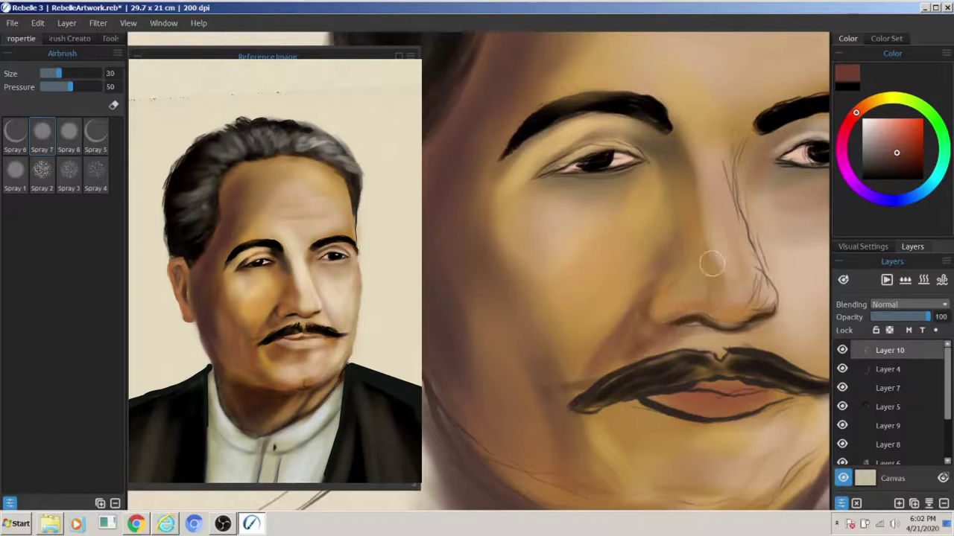
Step: Paint light cream and near-white highlights along the nose tip and bridge, ending at brush size 18
alt+click(445, 272)
alt+click(719, 277)
mouse_move(708, 302)
mouse_down()
mouse_move(756, 283)
mouse_move(738, 239)
mouse_move(730, 156)
mouse_up()
key(bracketleft)
key(bracketleft)
alt+click(740, 277)
key(bracketleft)
drag(734, 235, 730, 158)
mouse_move(746, 201)
mouse_down()
mouse_move(755, 304)
mouse_move(720, 241)
mouse_move(739, 117)
mouse_move(709, 186)
mouse_move(760, 244)
mouse_move(775, 292)
mouse_up()
key(bracketright)
key(bracketright)
alt+click(445, 198)
alt+click(445, 250)
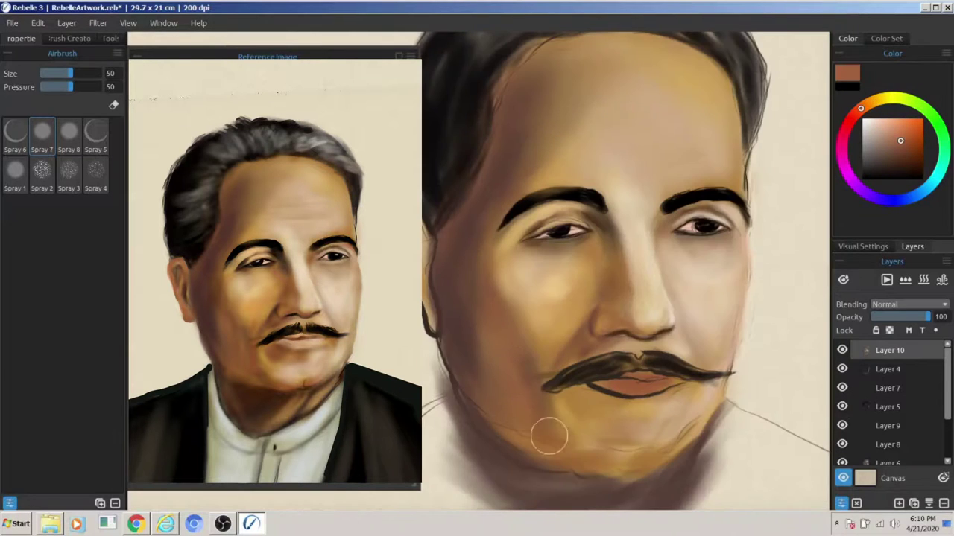
key(bracketleft)
key(bracketleft)
key(bracketleft)
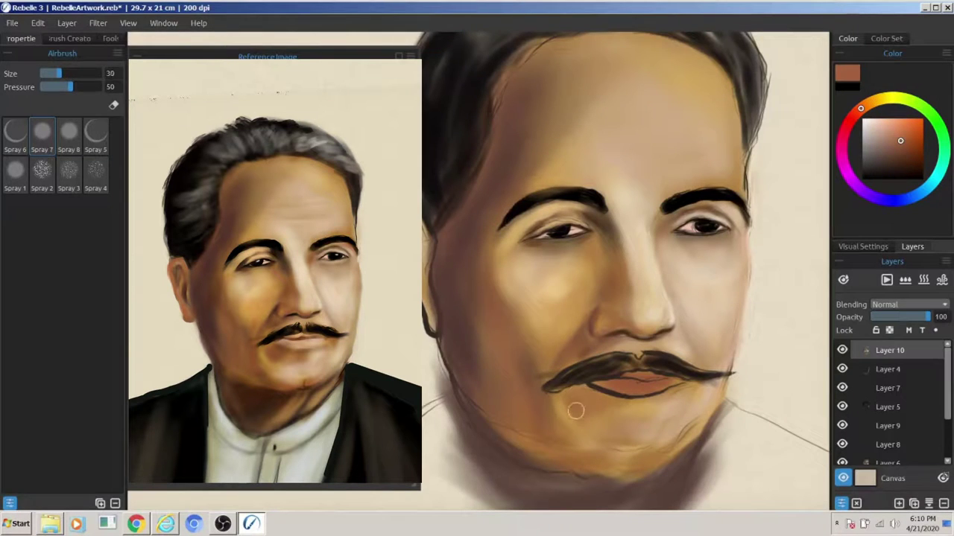
Step: Lighten the lower lip with light peach and tan airbrush strokes
alt+click(600, 399)
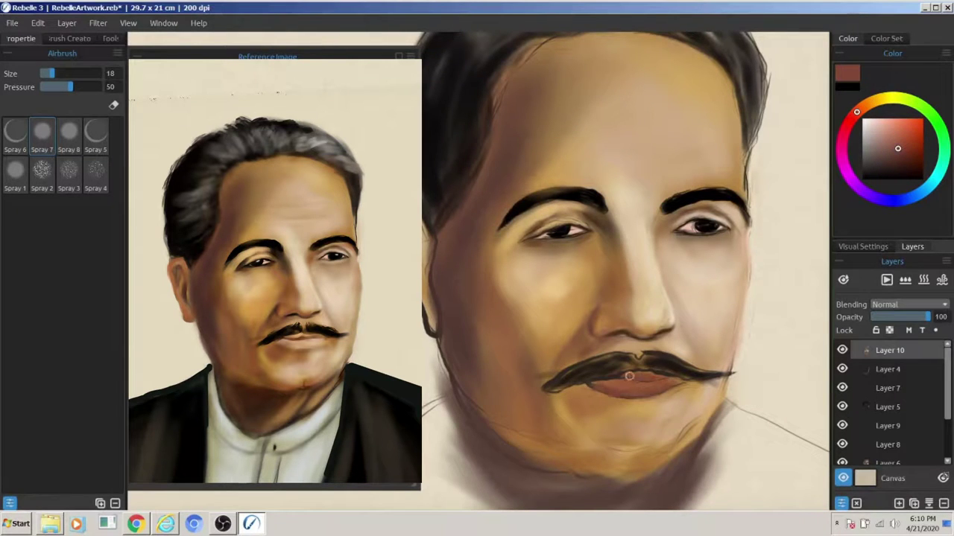
alt+click(447, 325)
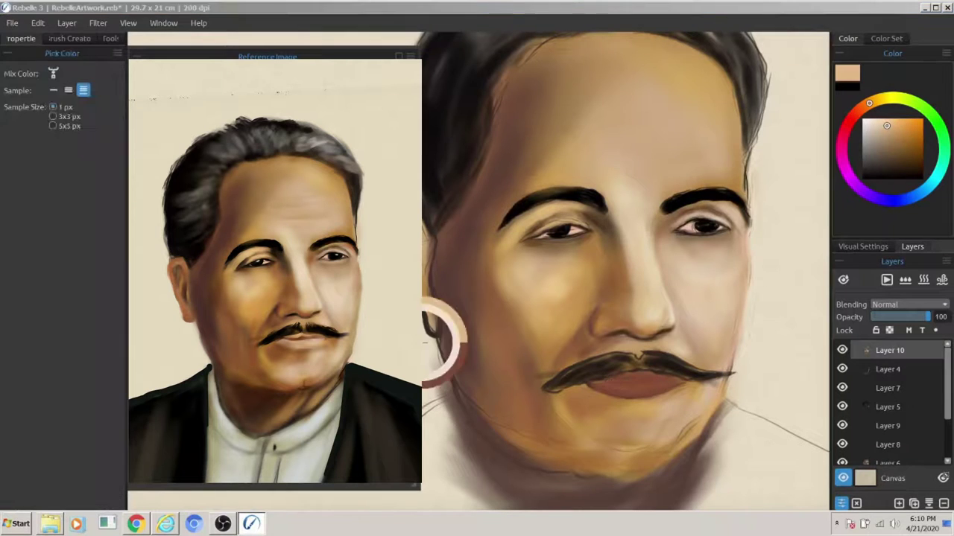
drag(658, 374, 638, 375)
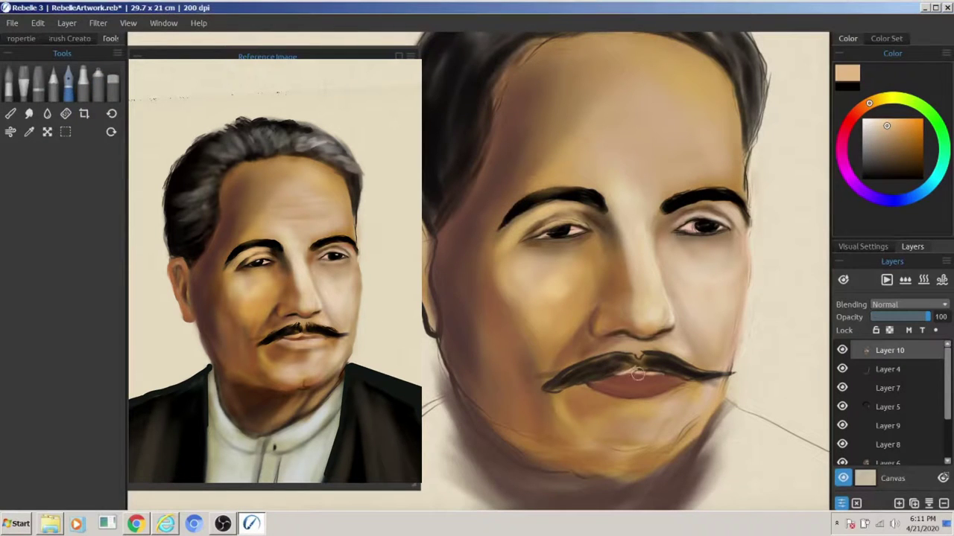
alt+click(445, 363)
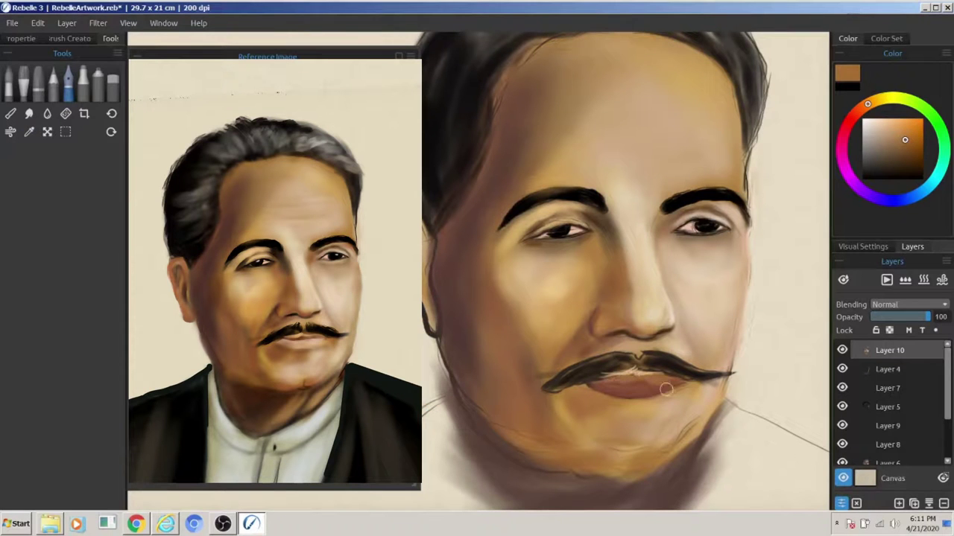
alt+click(444, 355)
mouse_move(663, 389)
mouse_down()
mouse_move(596, 395)
mouse_move(589, 384)
mouse_up()
click(97, 80)
alt+click(445, 357)
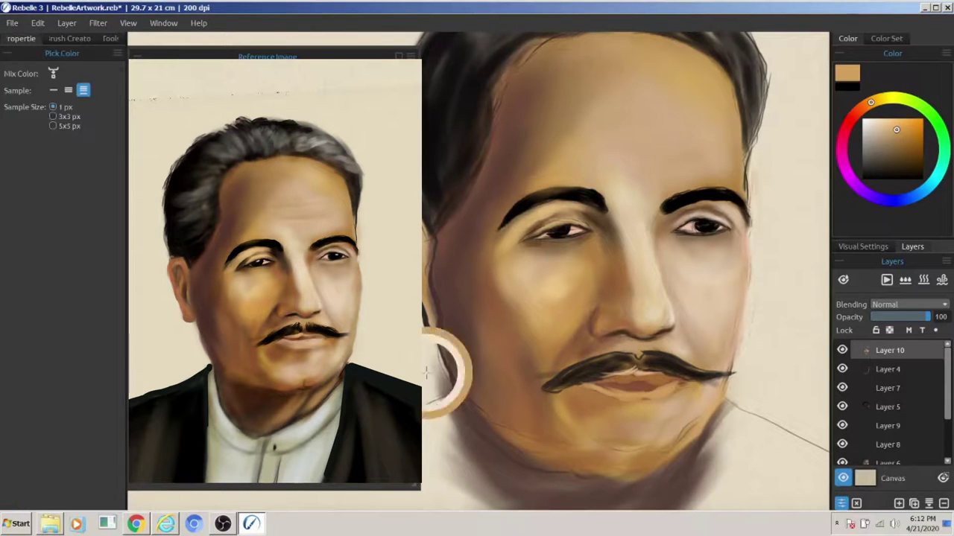
mouse_move(671, 384)
mouse_down()
mouse_move(588, 383)
mouse_move(615, 386)
mouse_move(632, 373)
mouse_up()
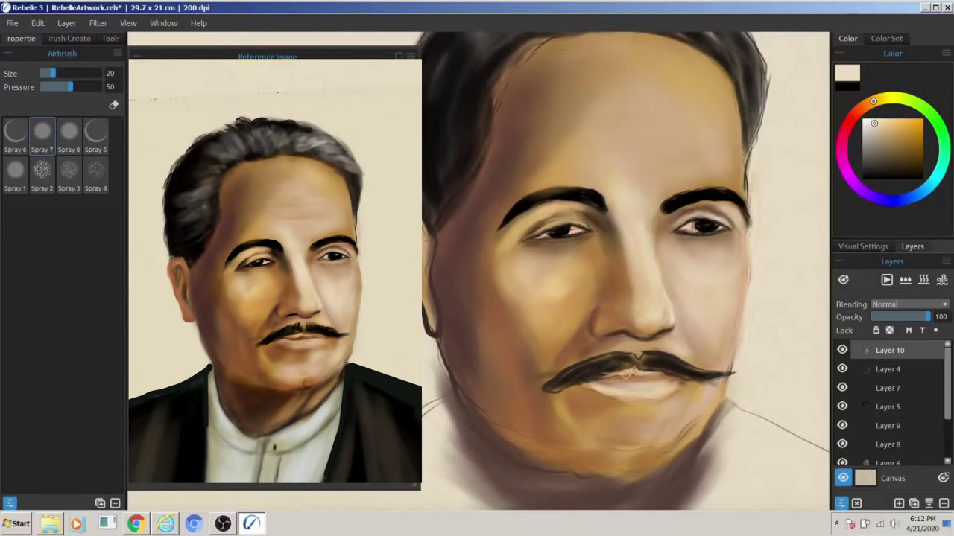
Step: With a size-12 brush, darken the jawline, under the jaw and under the mustache in dark brown
alt+click(632, 377)
alt+click(681, 382)
key(bracketleft)
key(bracketleft)
key(bracketleft)
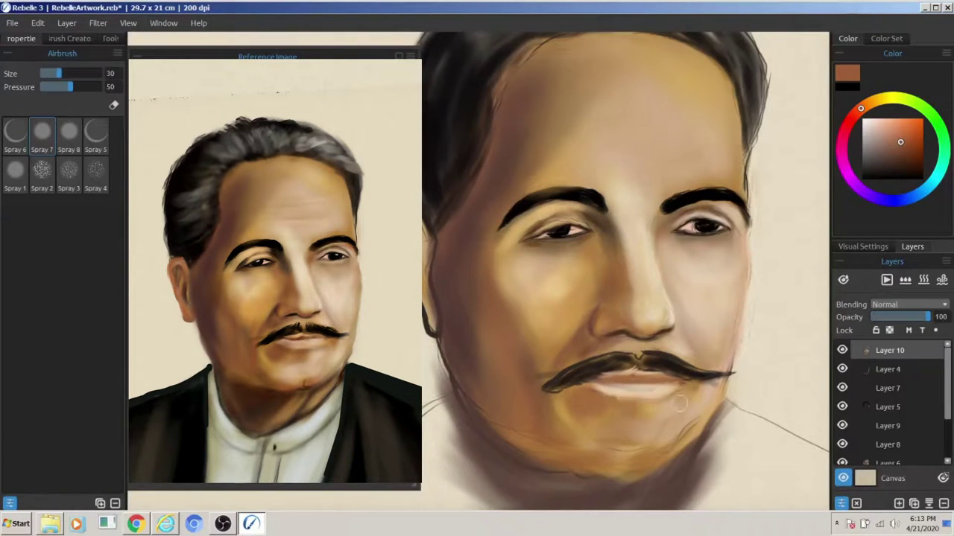
alt+click(445, 385)
drag(719, 395, 544, 463)
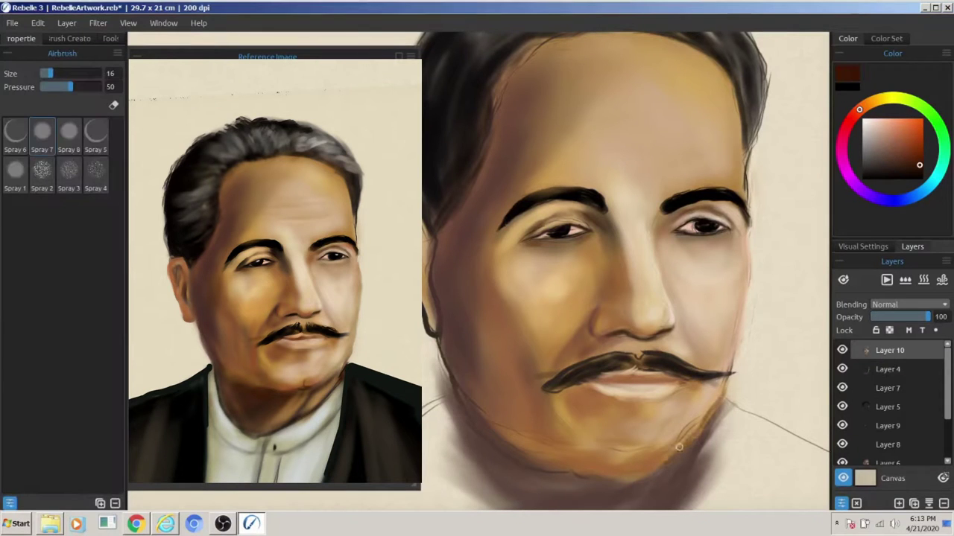
mouse_move(619, 496)
mouse_down()
mouse_move(601, 386)
mouse_move(539, 368)
mouse_up()
drag(722, 317, 759, 347)
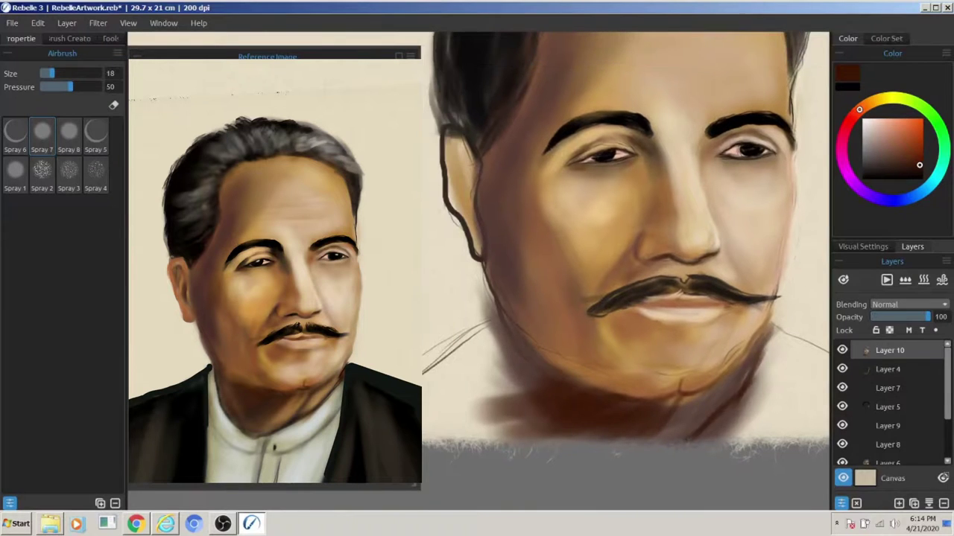
mouse_move(692, 292)
mouse_down()
mouse_move(634, 321)
mouse_move(715, 316)
mouse_up()
Step: Add a small light pinkish-beige stroke on the lower lip with a size-20 brush
alt+click(670, 314)
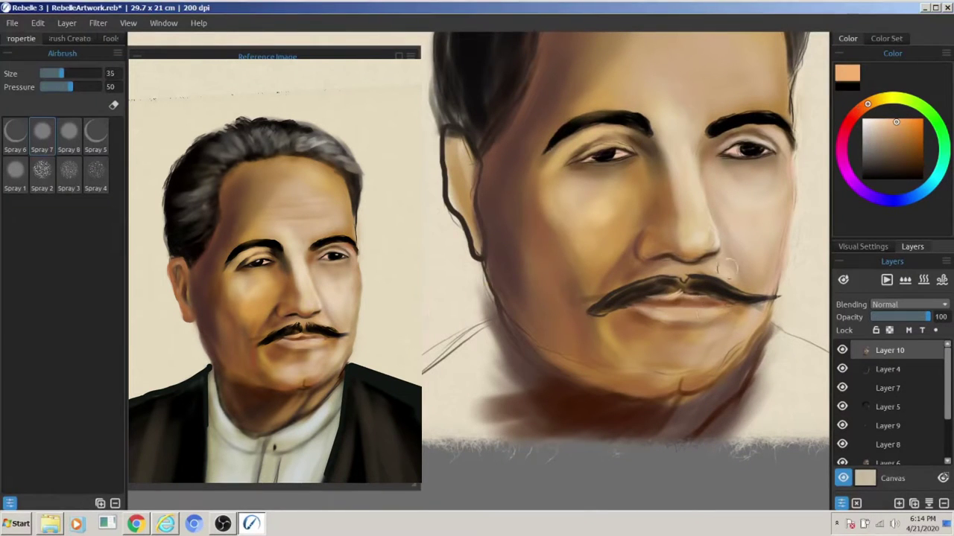
alt+click(436, 330)
key(bracketright)
key(bracketright)
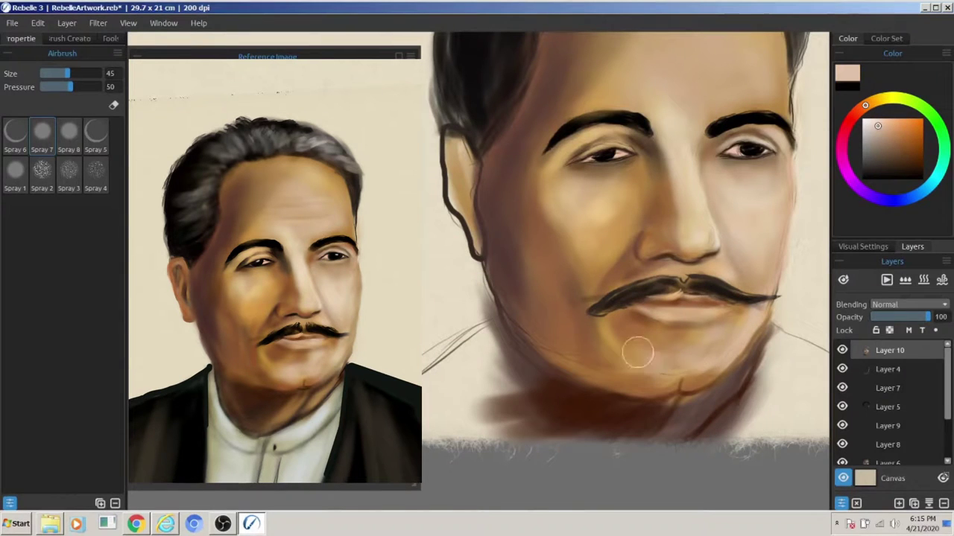
key(bracketleft)
key(bracketleft)
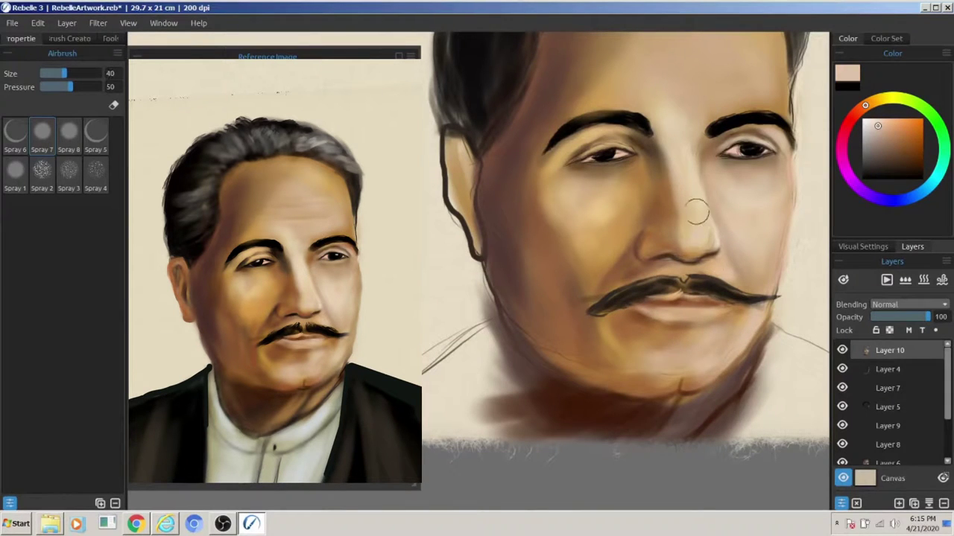
key(bracketleft)
key(bracketleft)
drag(650, 312, 669, 312)
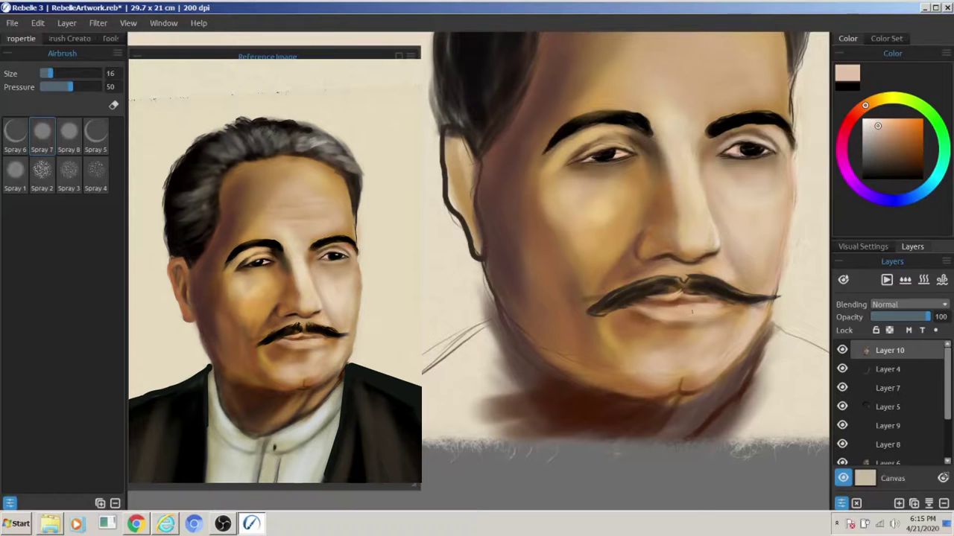
drag(491, 325, 503, 315)
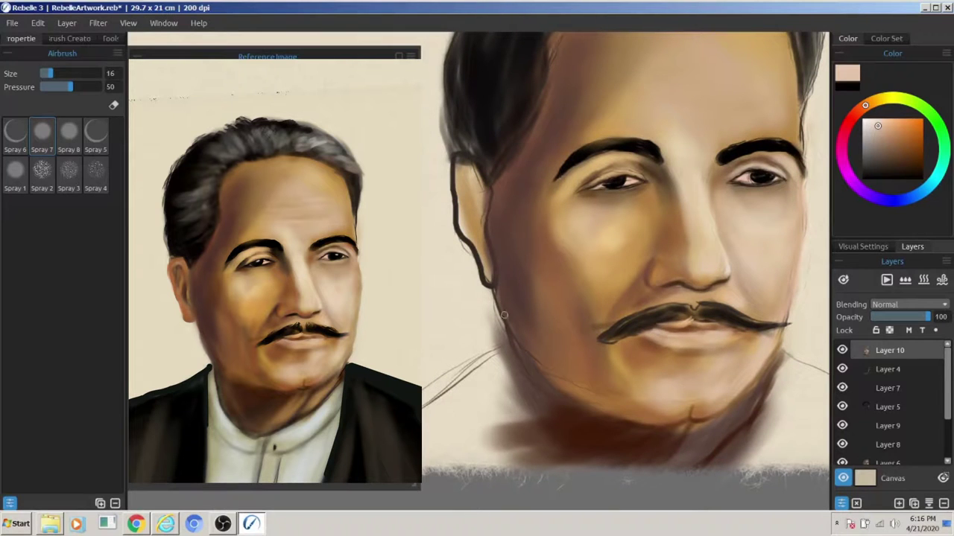
Step: Hide sketch Layers 4 and 7 to view the painting clearly
click(842, 387)
click(842, 406)
click(842, 369)
Step: On new Layer 11, paint black hair strokes with the Acrylic Hairy brush at size 80, then resize to 40
key(a)
key(bracketleft)
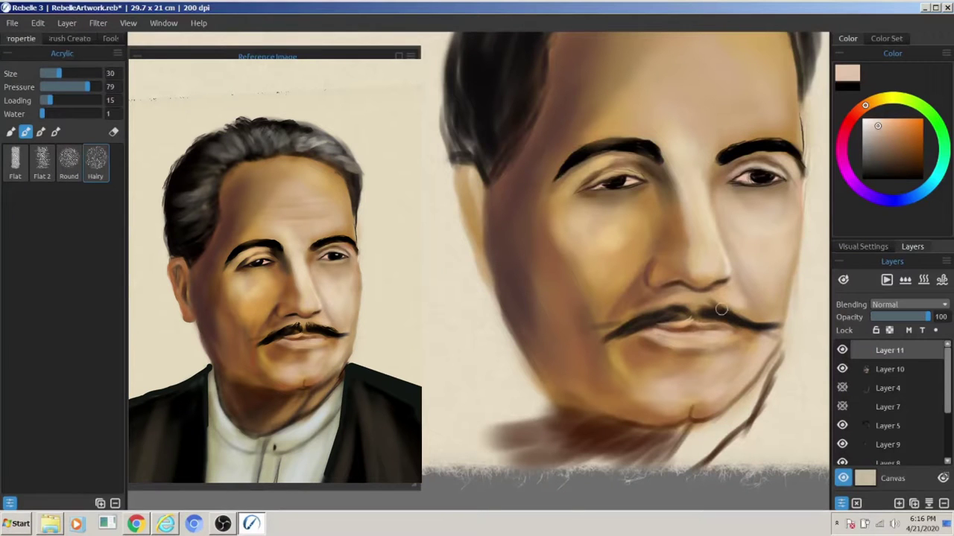
alt+click(717, 308)
key(ctrl+shift+n)
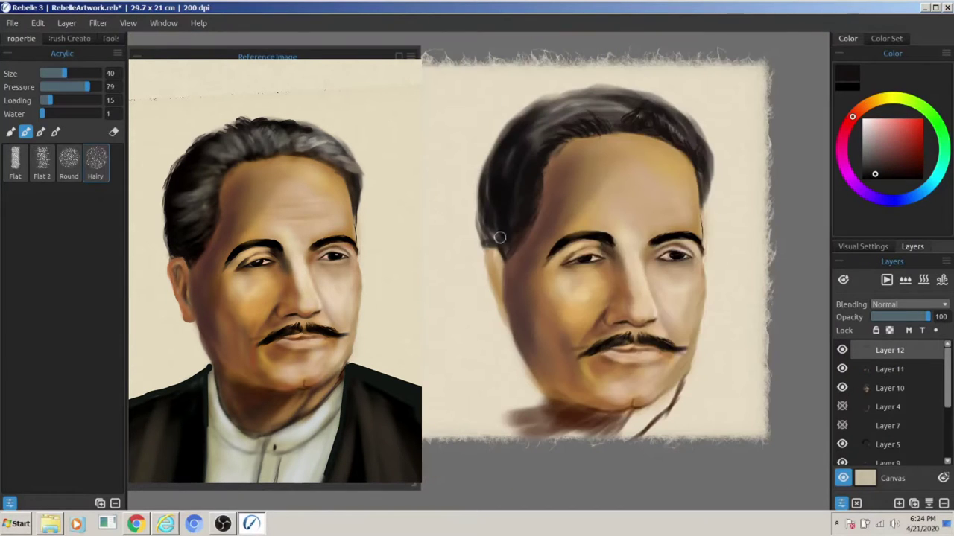
key(bracketright)
mouse_move(543, 132)
mouse_down()
mouse_move(588, 102)
mouse_move(611, 112)
mouse_up()
mouse_move(701, 149)
mouse_down()
mouse_move(634, 113)
mouse_move(502, 166)
mouse_move(497, 154)
mouse_move(549, 117)
mouse_up()
key(bracketleft)
key(bracketleft)
key(bracketright)
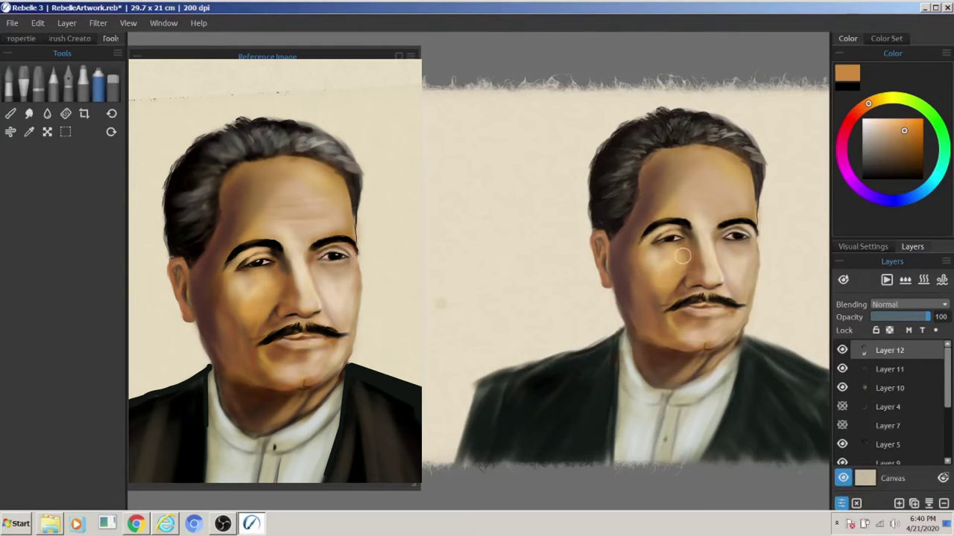
Step: Sample light cream, tan and dark brown from the painting, plus reddish brown from the reference
alt+click(440, 291)
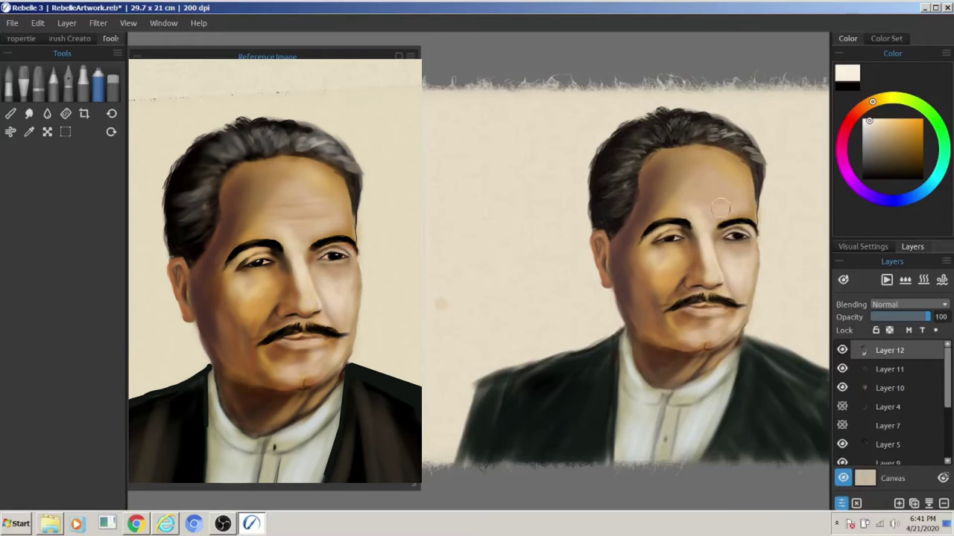
alt+click(445, 271)
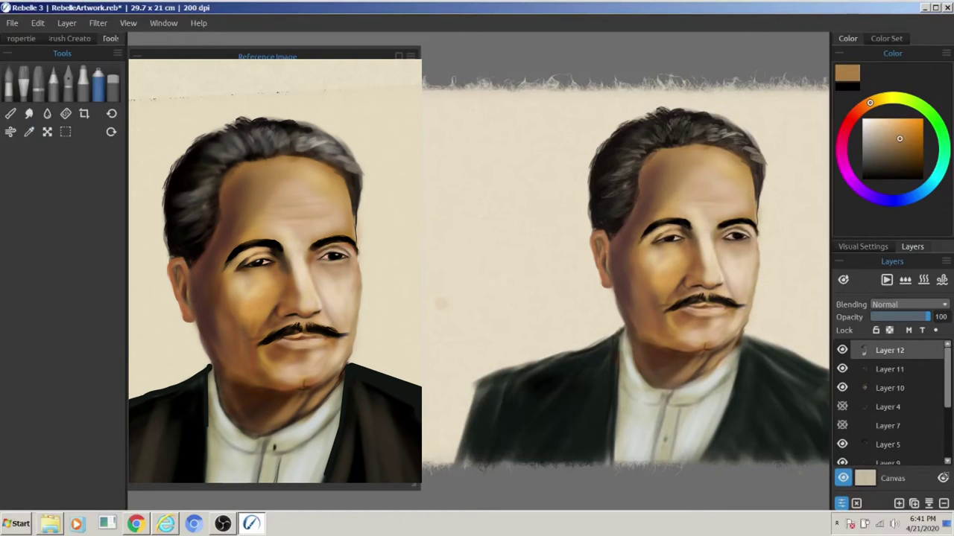
alt+click(605, 288)
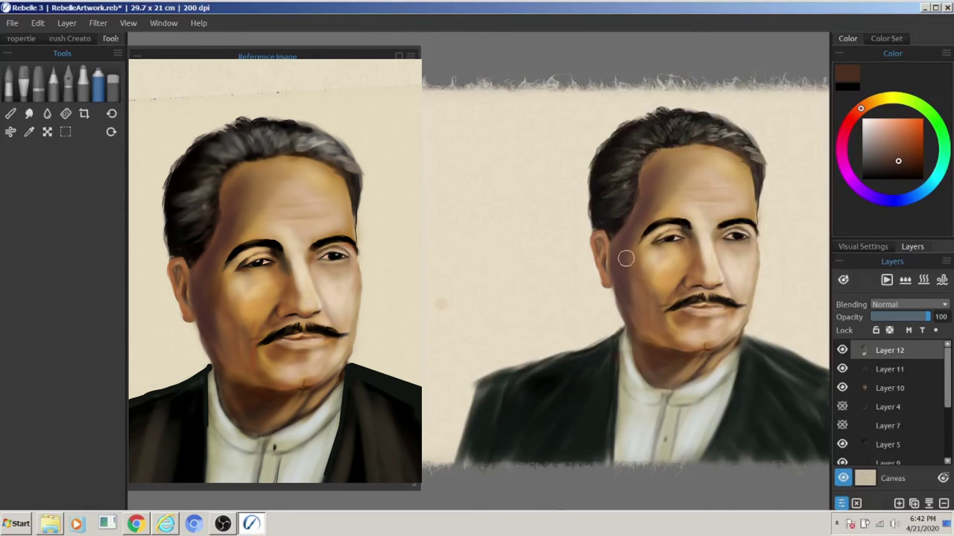
alt+click(422, 381)
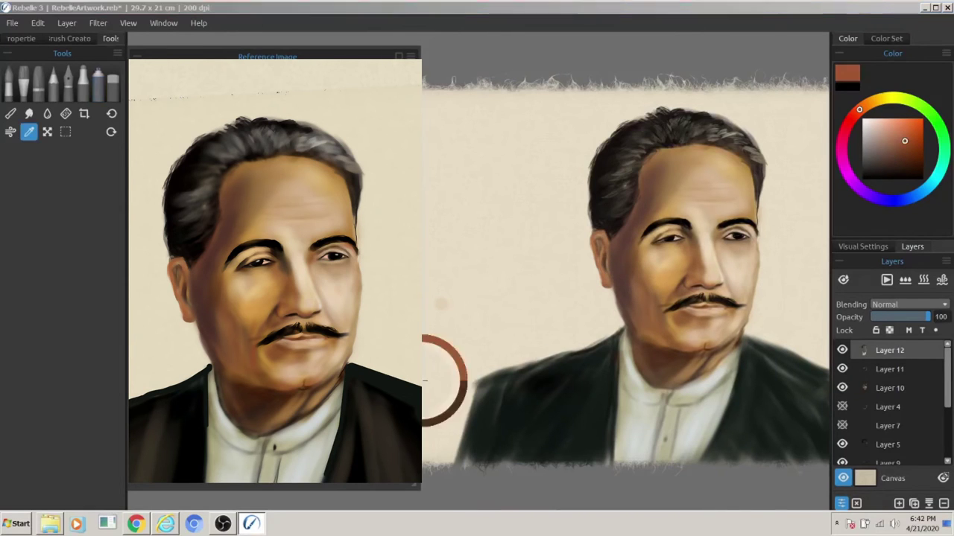